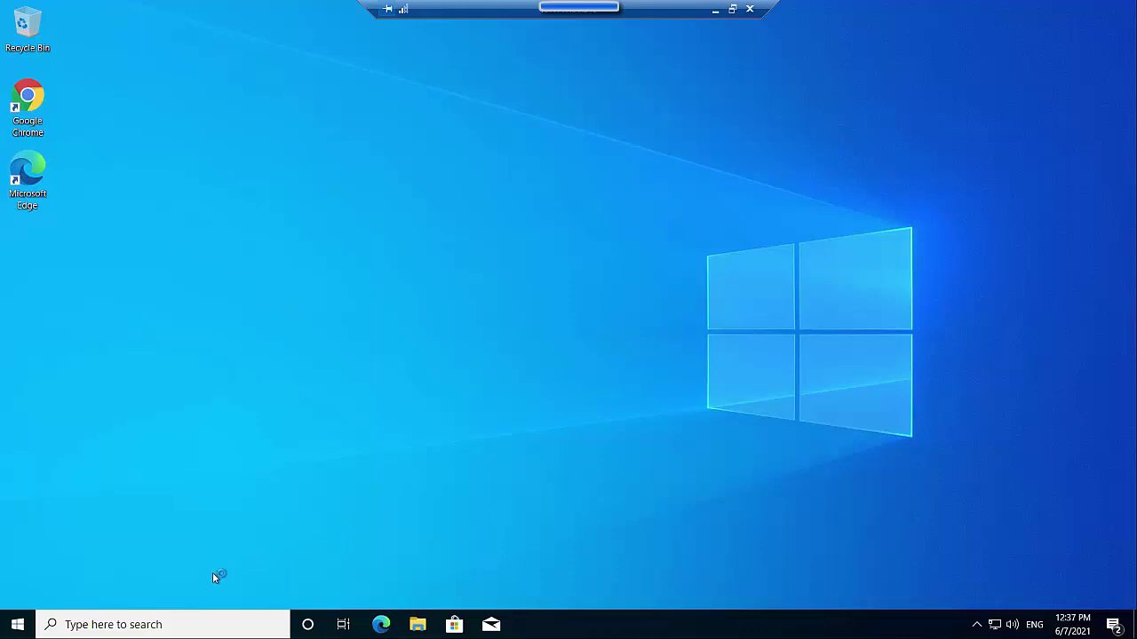
# Find Windows PowerShell on the computer and run it as administrator
pyautogui.click(160, 623)
pyautogui.write('powershell')
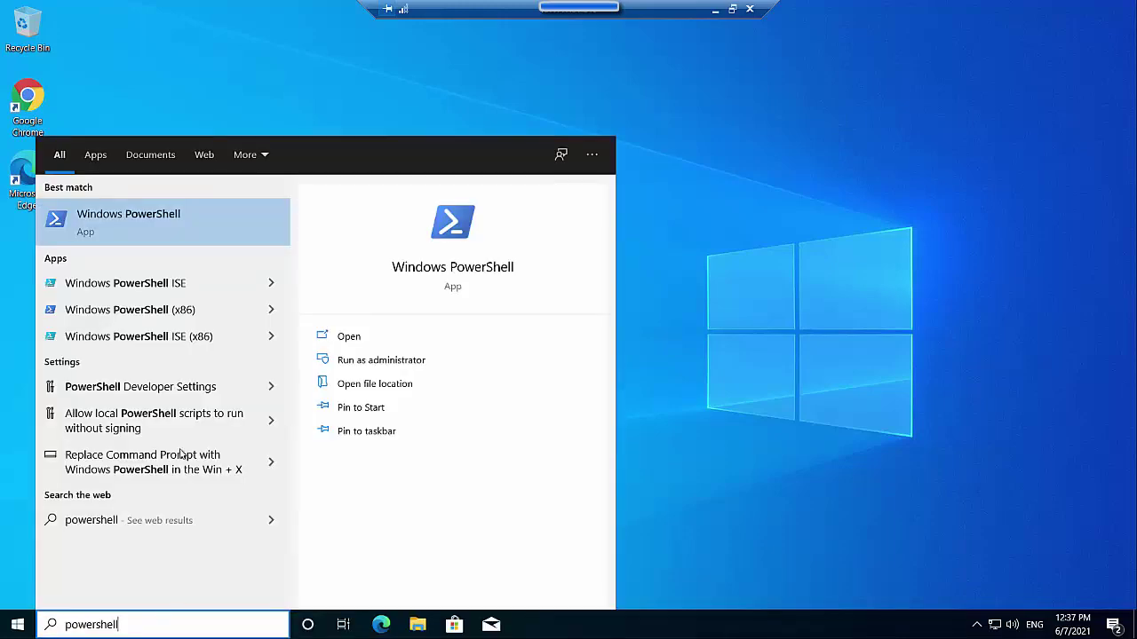
pyautogui.rightClick(205, 226)
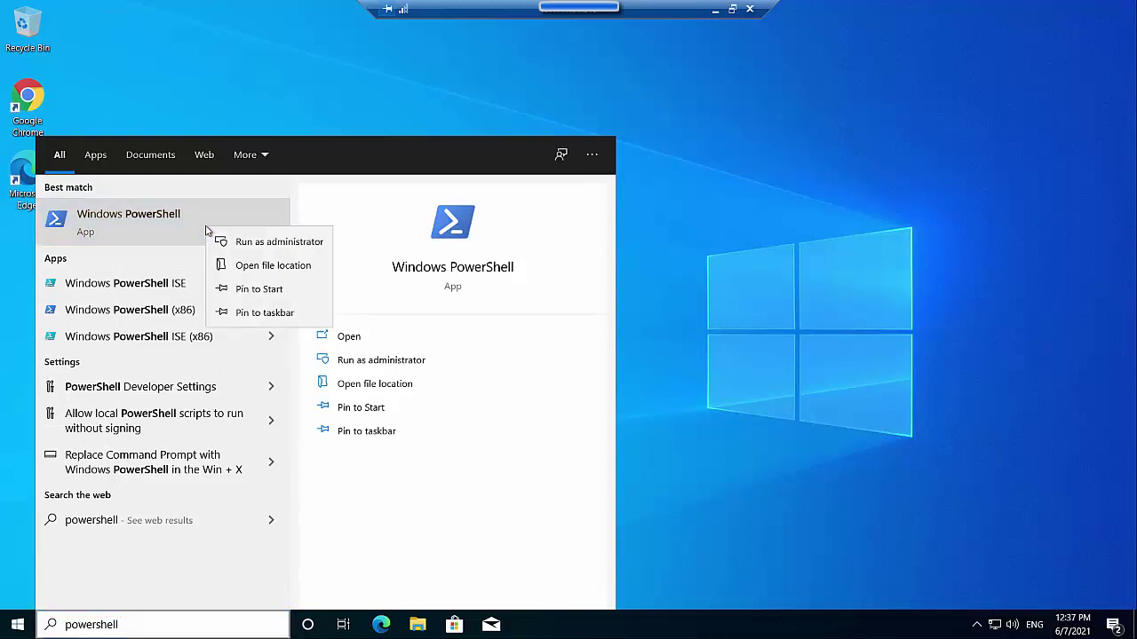
pyautogui.click(277, 242)
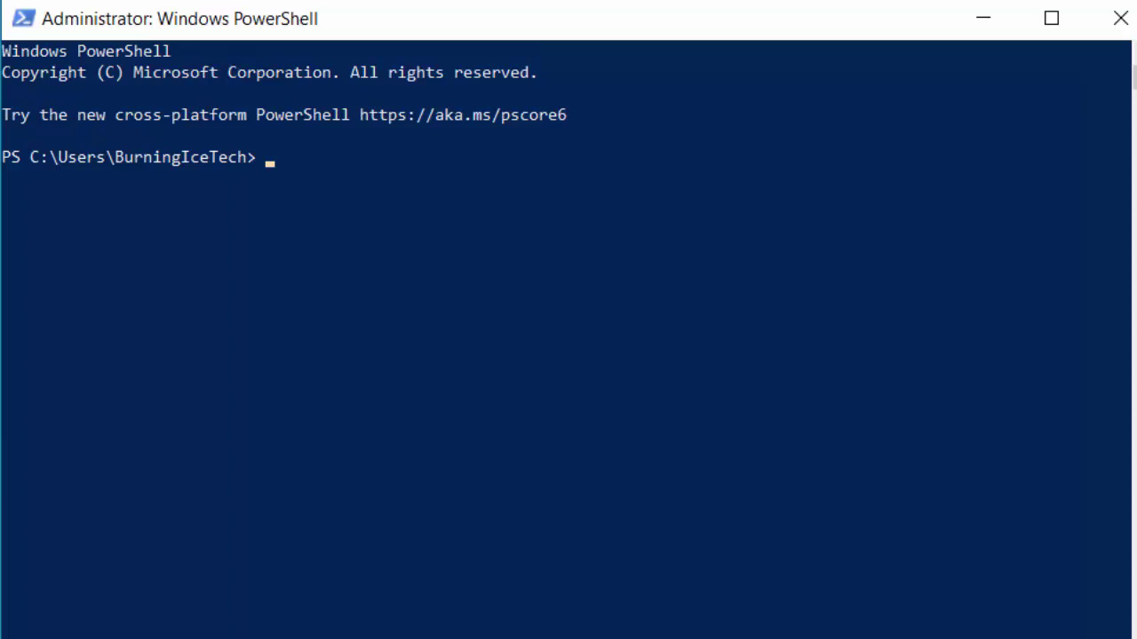
# Install the ExchangeOnlineManagement module, agreeing to the NuGet provider installation and answering Yes to All for the PSGallery repository
pyautogui.write('Install-Module ExchangeOnlineManagement')
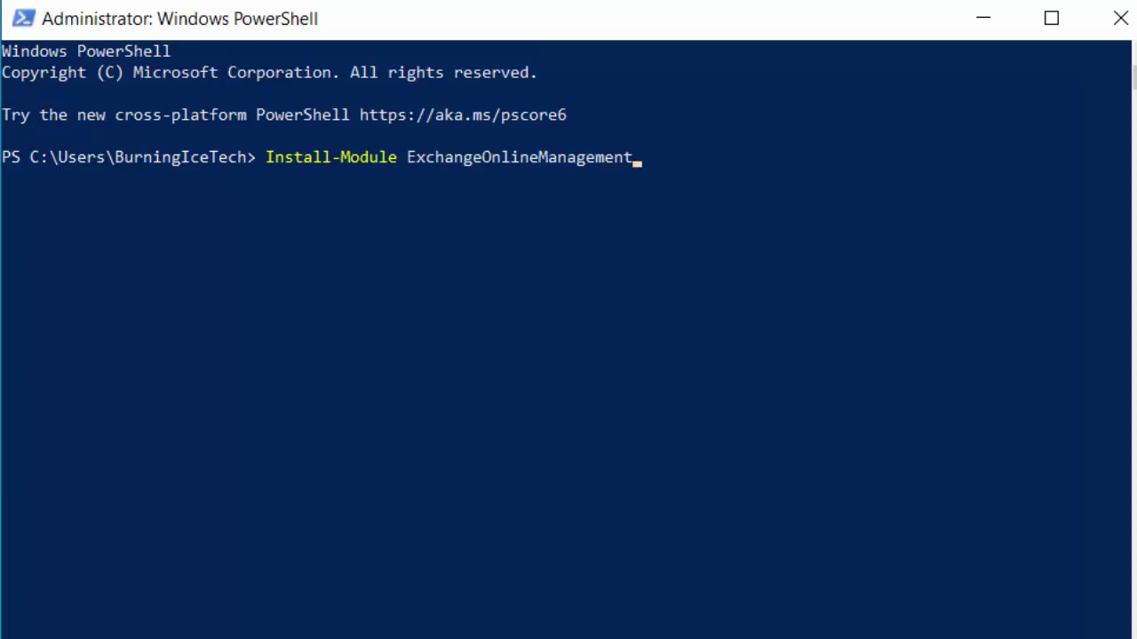
pyautogui.press('Return')
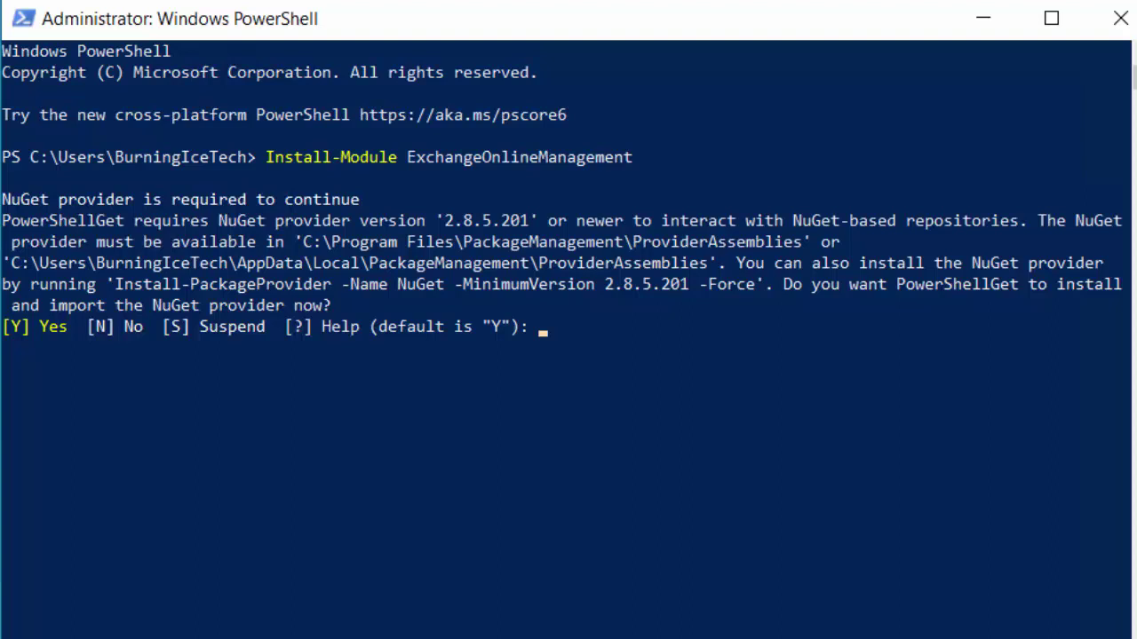
pyautogui.write('Y')
pyautogui.press('Return')
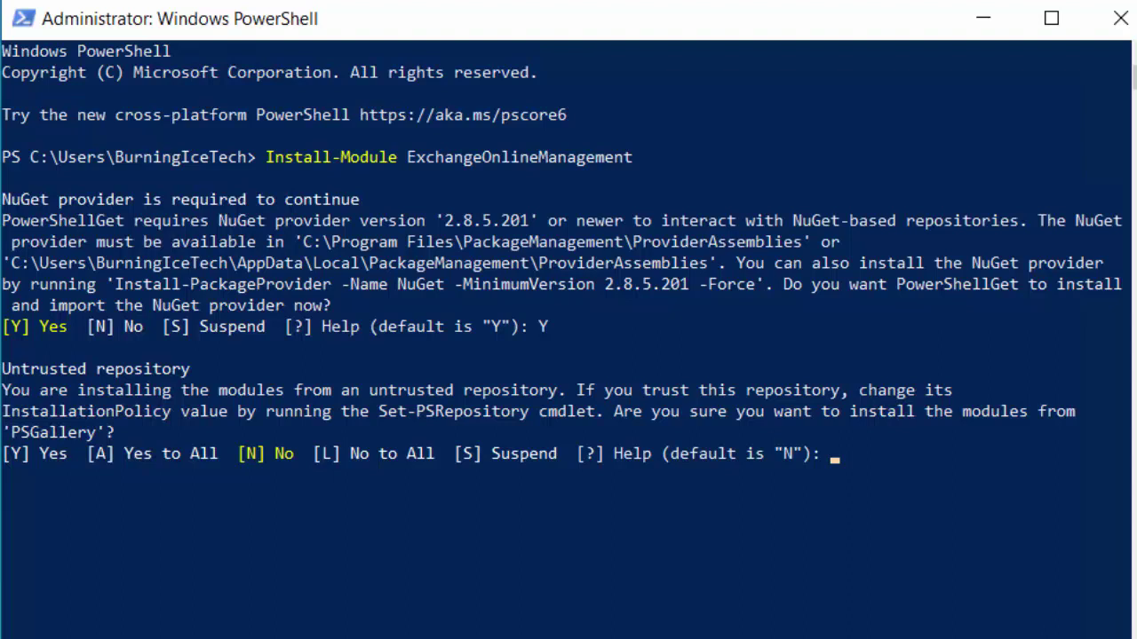
pyautogui.write('A')
pyautogui.press('Return')
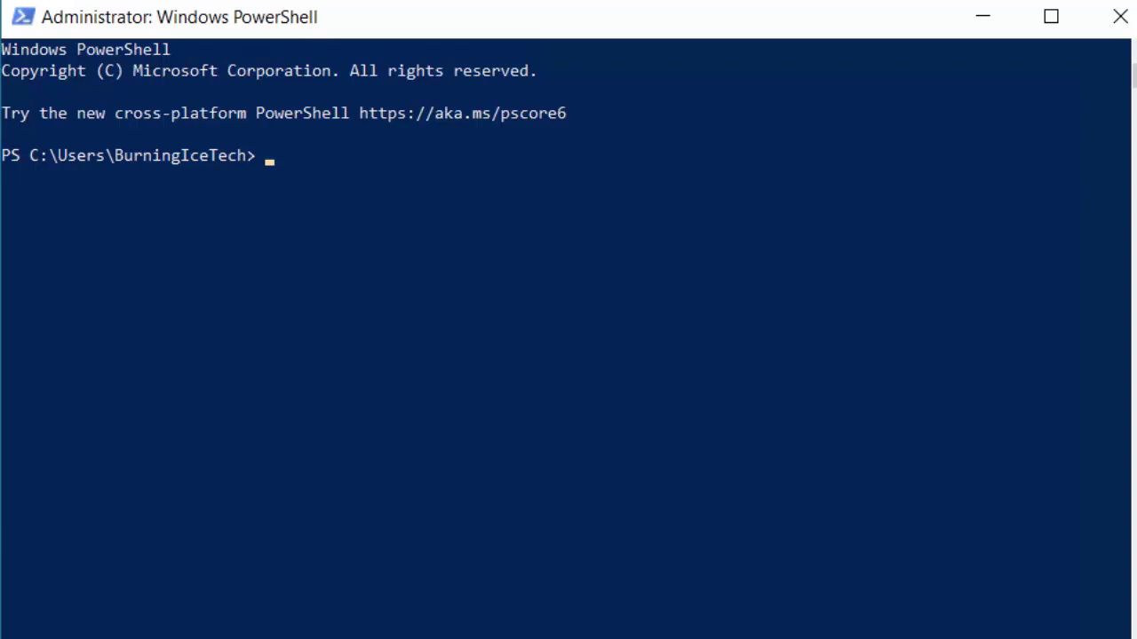
# Connect the PowerShell session to Exchange Online with Connect-ExchangeOnline
pyautogui.write('Connect-Exchan')
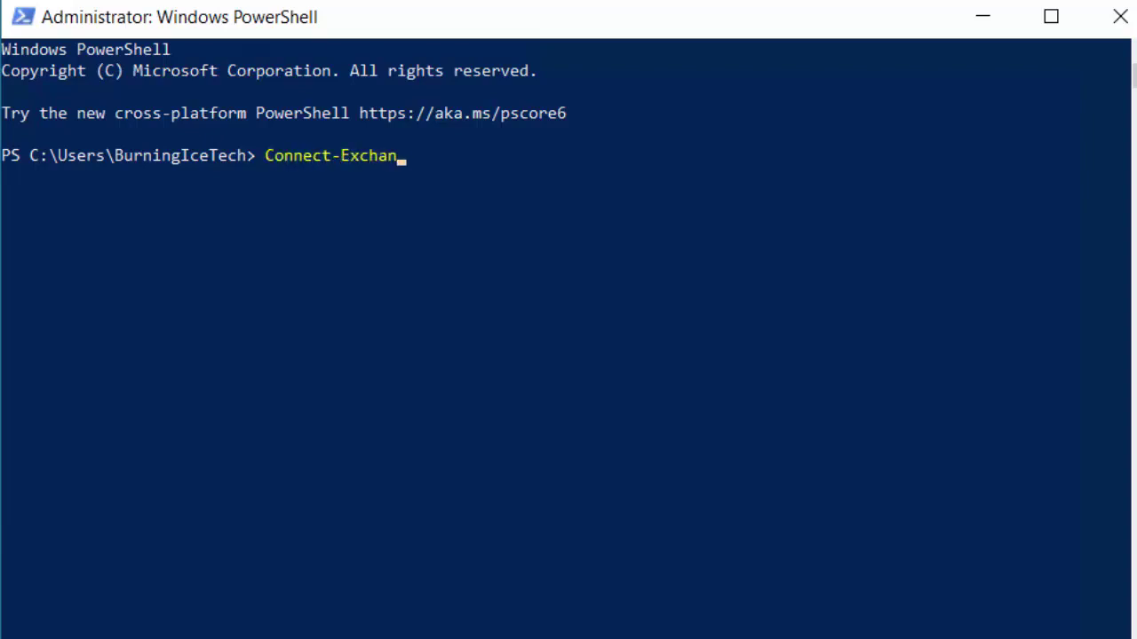
pyautogui.write('geOnline')
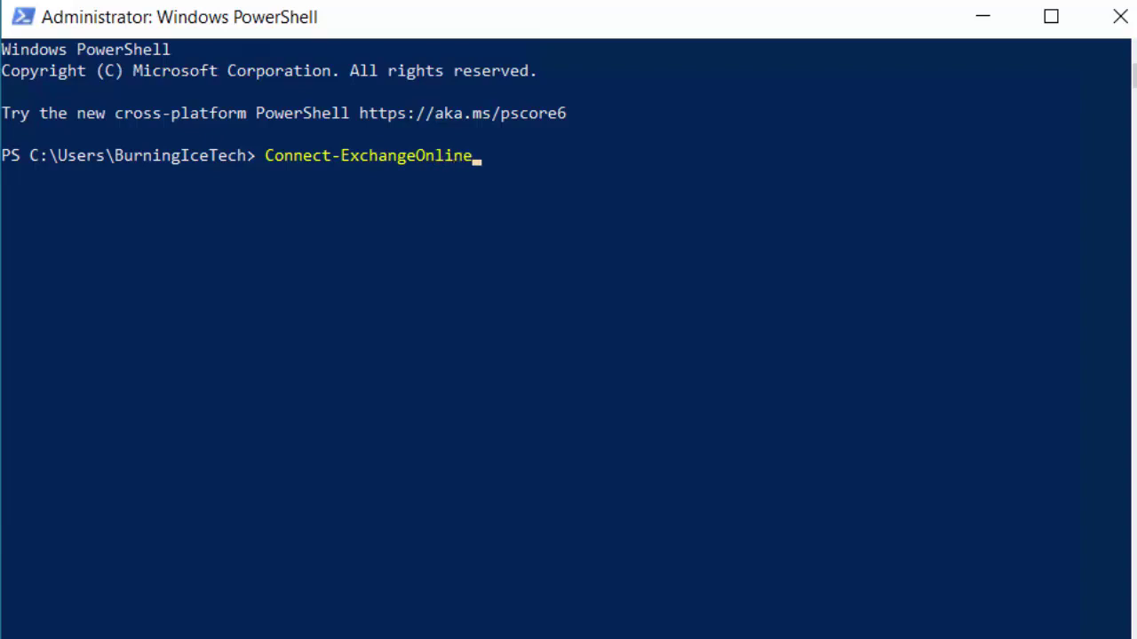
pyautogui.press('Return')
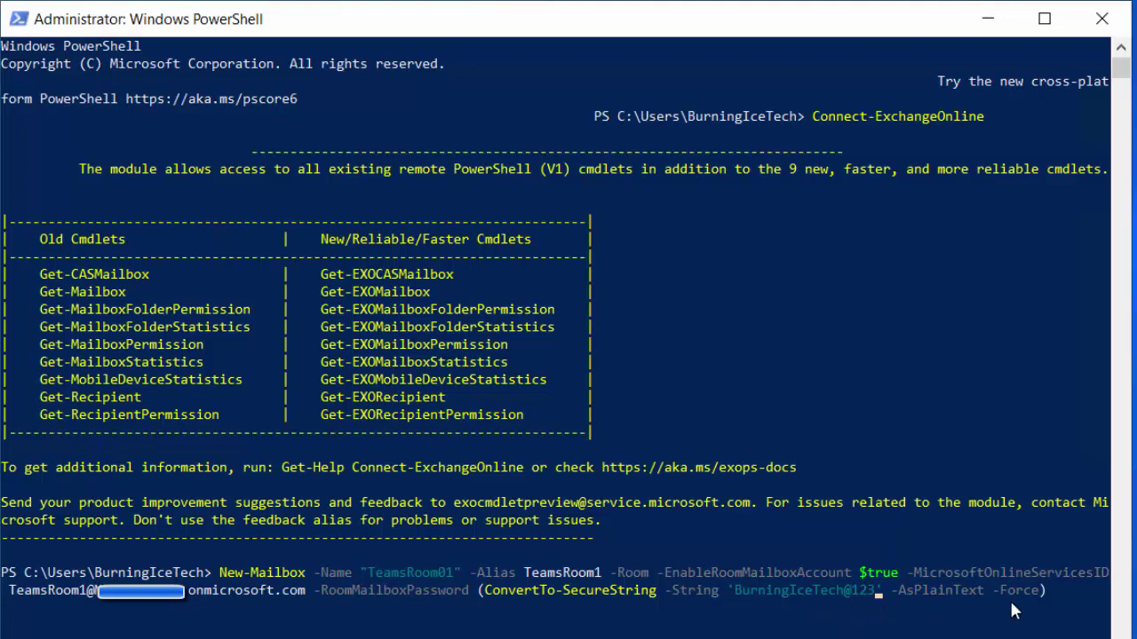
# Create the room mailbox TeamsRoom01 with alias TeamsRoom1, its room account enabled, its Microsoft Online Services ID and a room mailbox password
pyautogui.click(1049, 594)
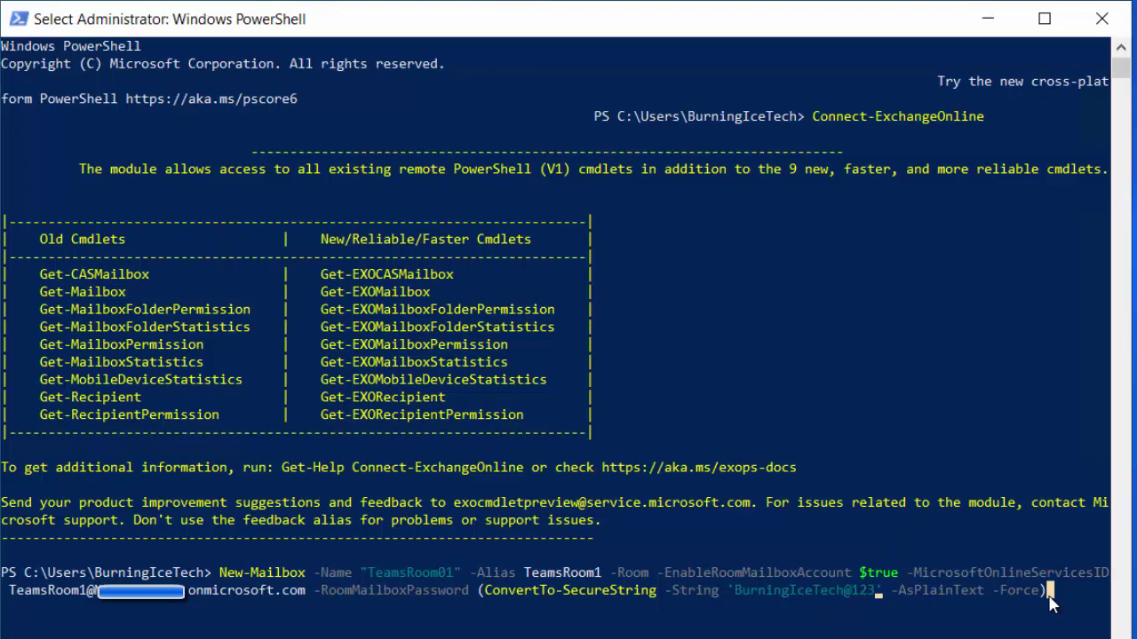
pyautogui.press('Return')
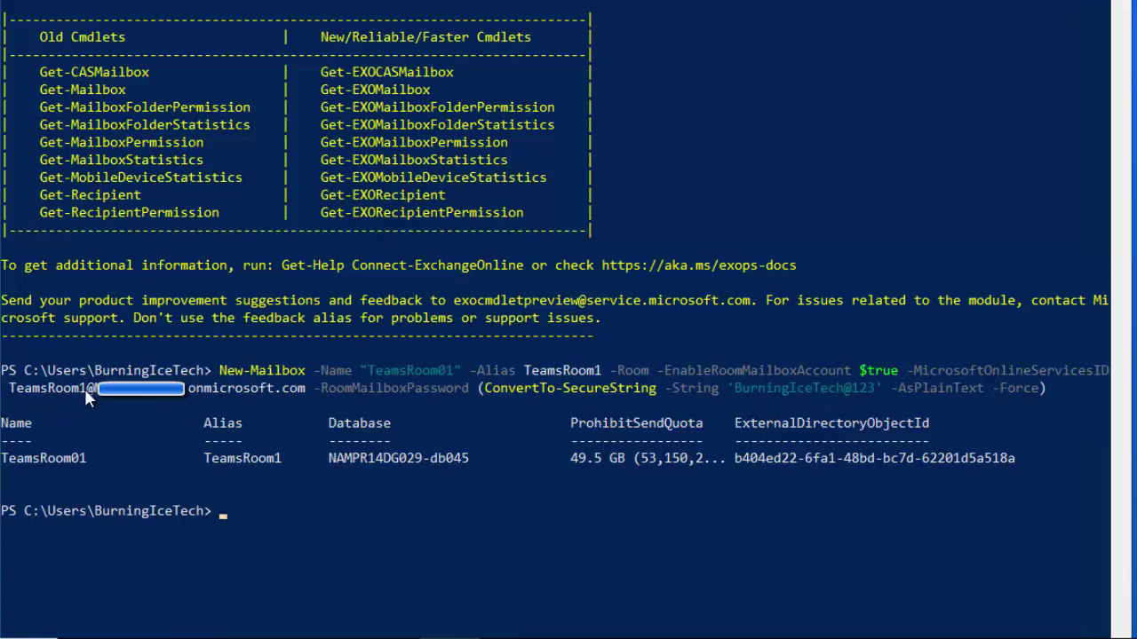
pyautogui.moveTo(35, 385); pyautogui.dragTo(8, 388)
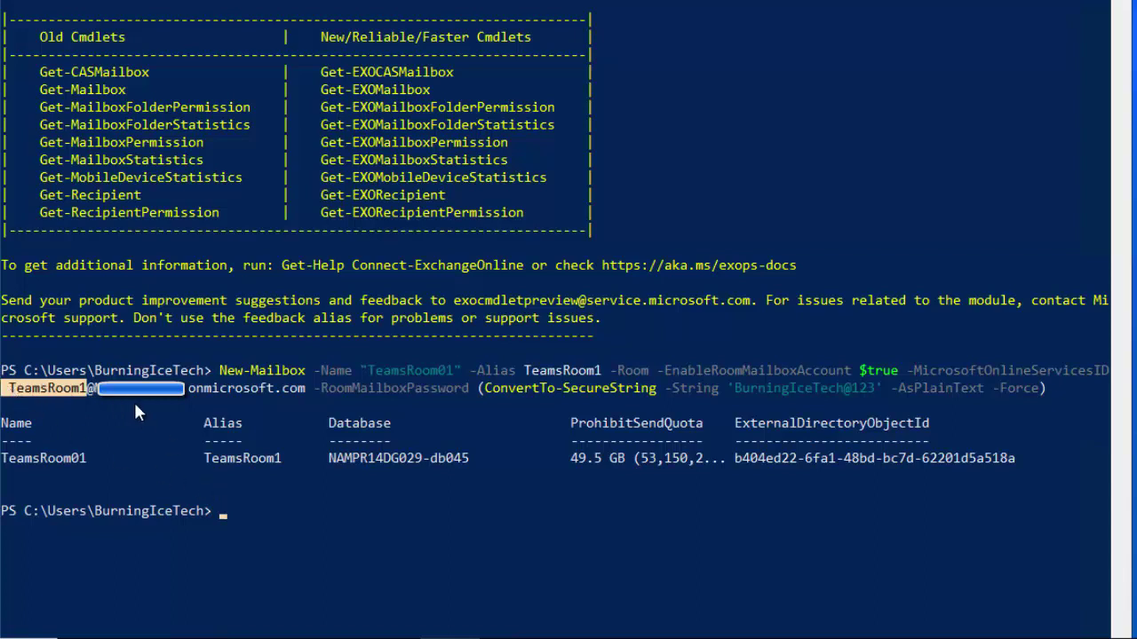
pyautogui.rightClick(288, 401)
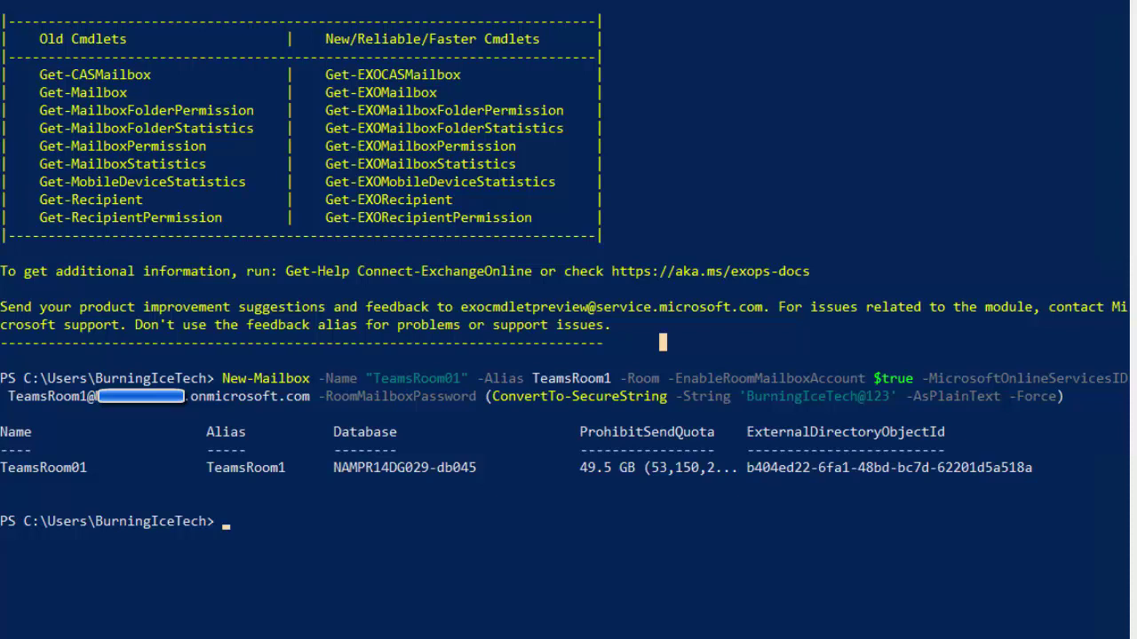
# Set TeamsRoom01 calendar processing to AutoAccept, organizer-in-subject, comment and subject deletion and private-property removal false, with additional response "This is a Teams Meeting room!"
pyautogui.write('Set-CalendarProcessing -Identity "TeamsRoom01" -AutomateProcessing AutoAccept -AddOrganizerToSubject $false -DeleteComments $false -DeleteSubject $false -RemovePrivateProperty $false -AddAdditionalResponse $true -AdditionalResponse "This is a Teams Meeting room!"')
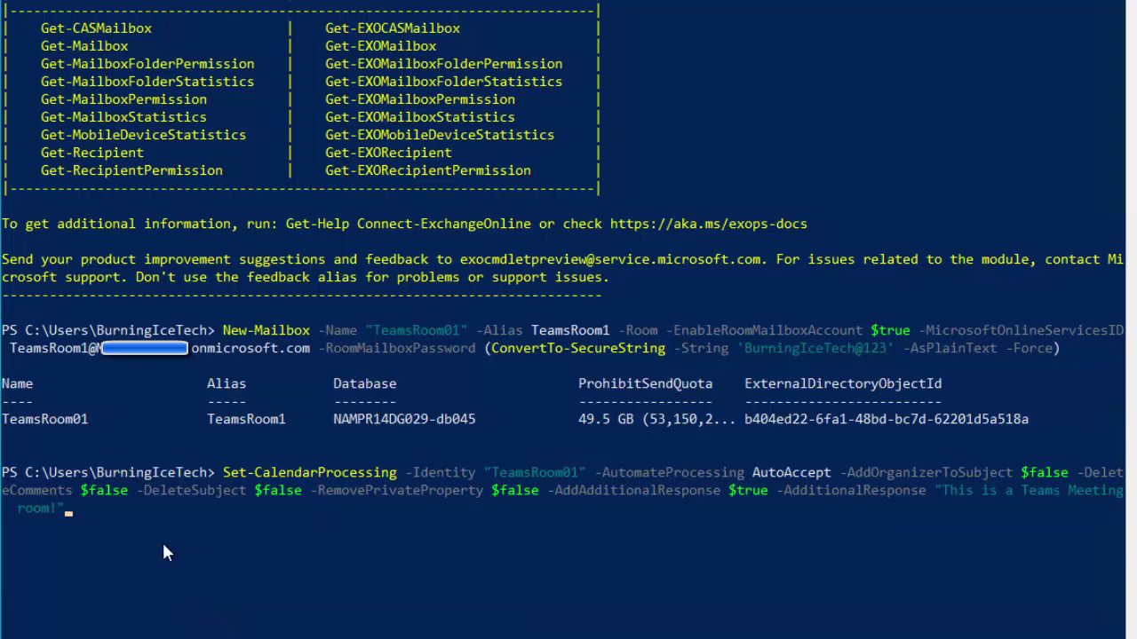
pyautogui.press('Return')
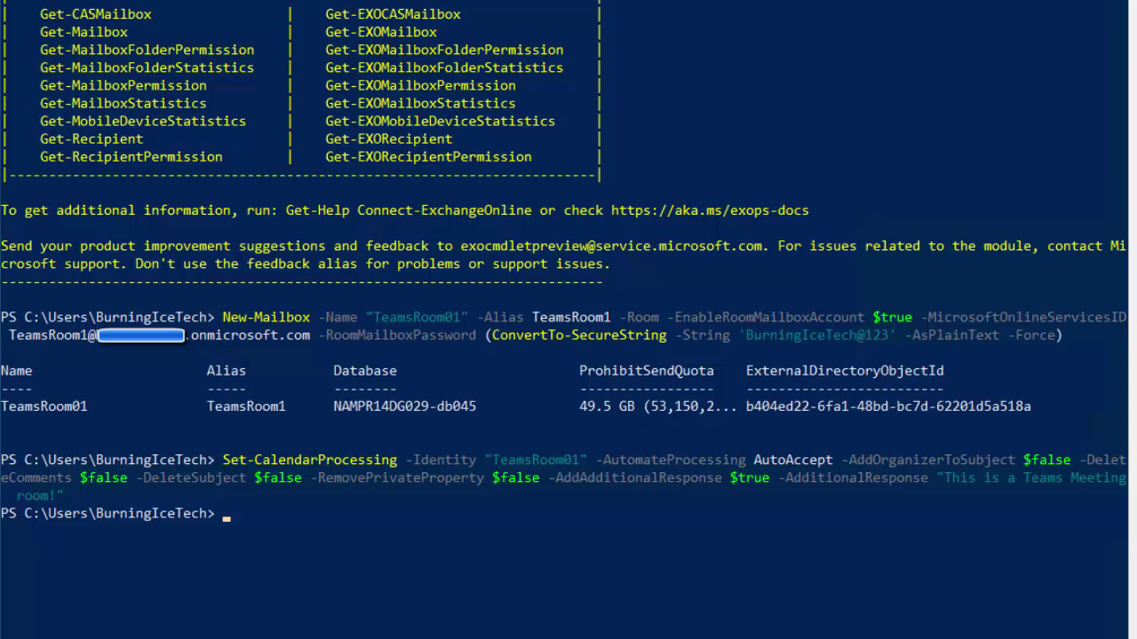
# Disconnect from Exchange Online with Disconnect-ExchangeOnline and agree to clear all active sessions
pyautogui.write('Disconnect-Exchange')
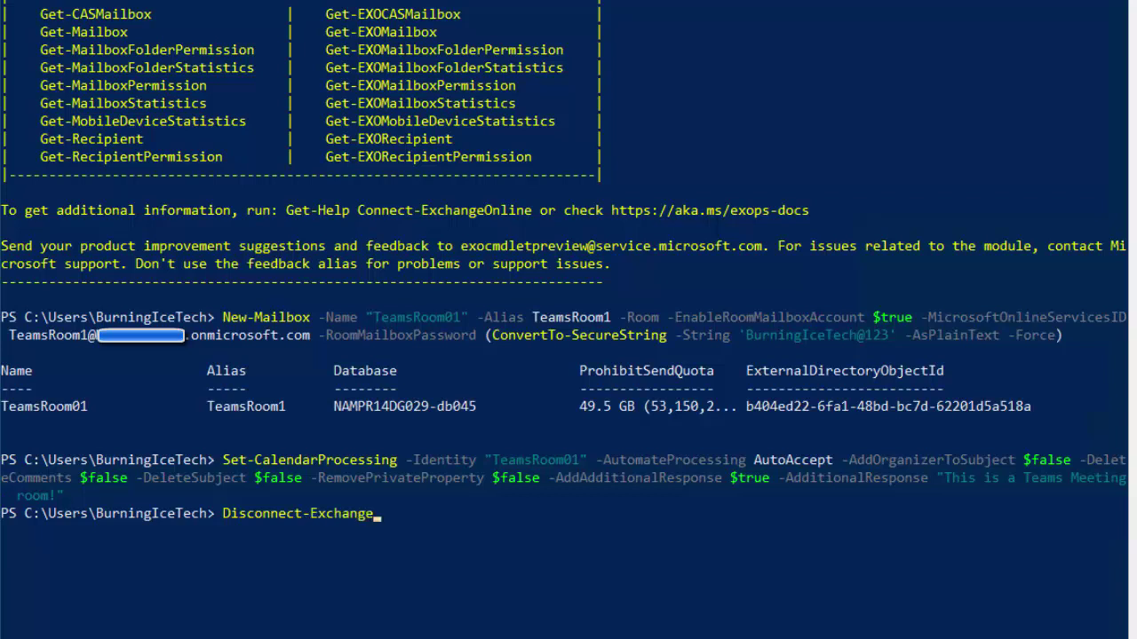
pyautogui.write('Online')
pyautogui.press('Return')
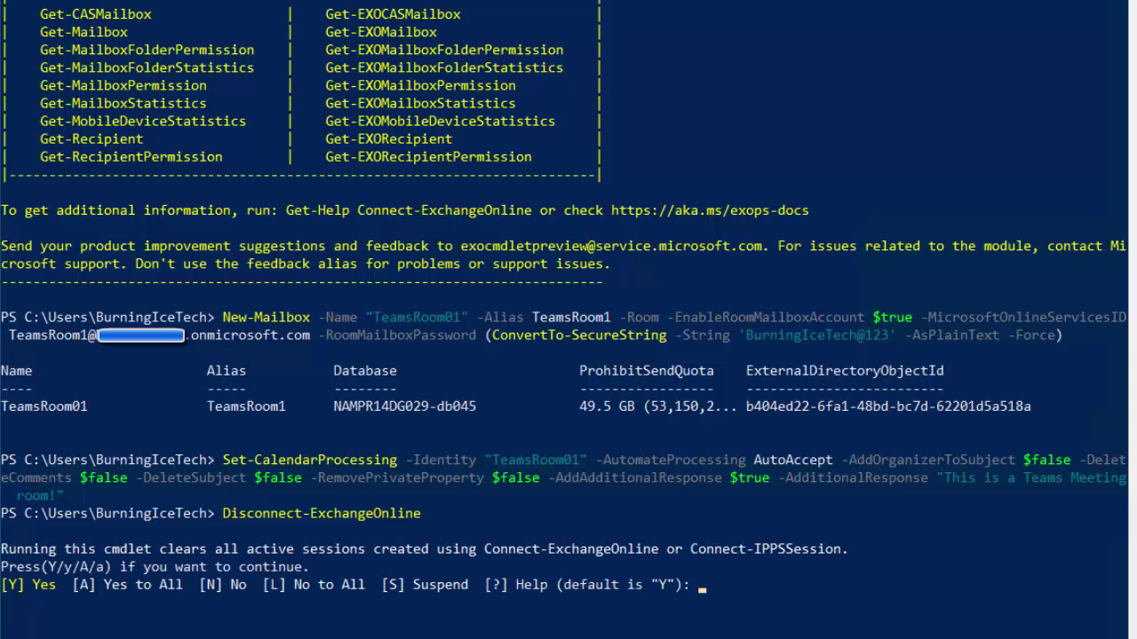
pyautogui.write('Y')
pyautogui.press('Return')
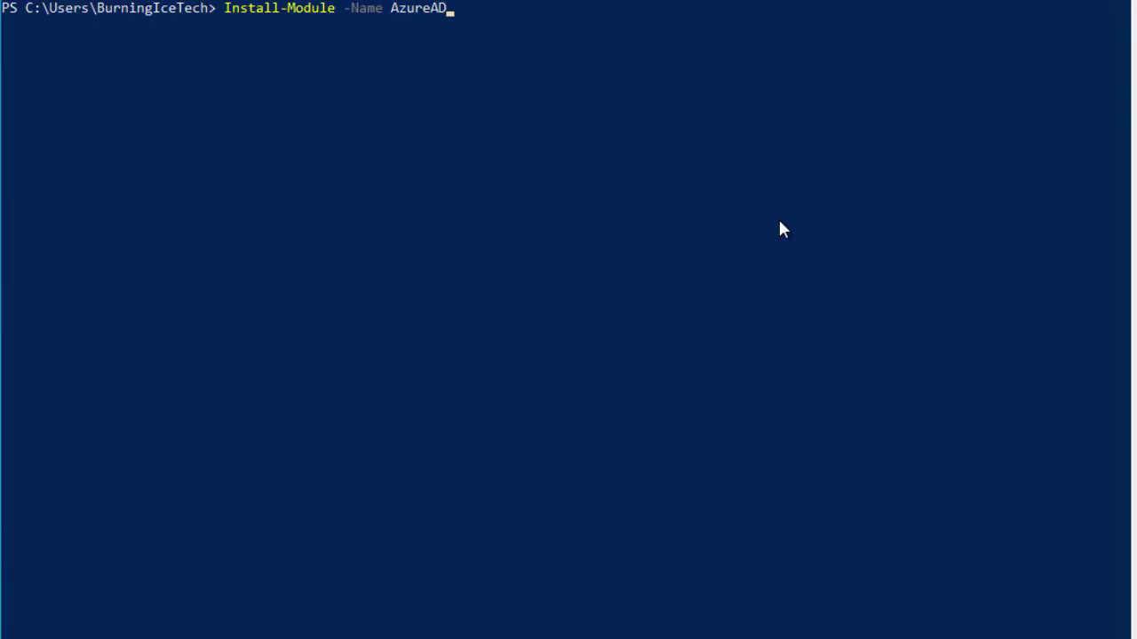
# Install the AzureAD module, answering Yes to All for modules from the PSGallery repository
pyautogui.press('Return')
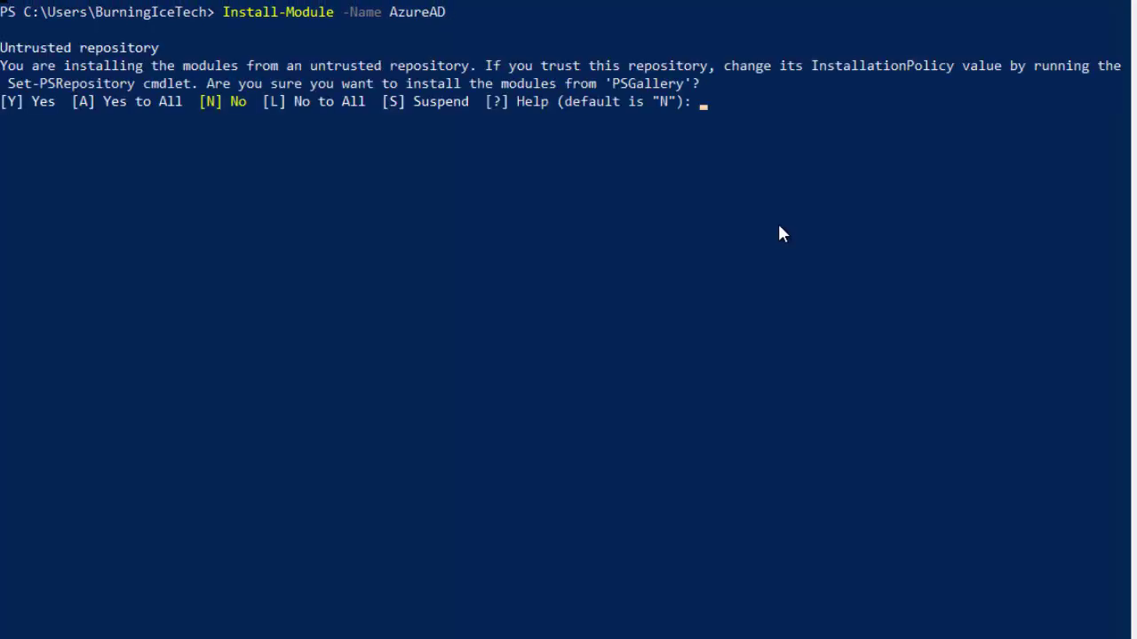
pyautogui.write('A')
pyautogui.press('Return')
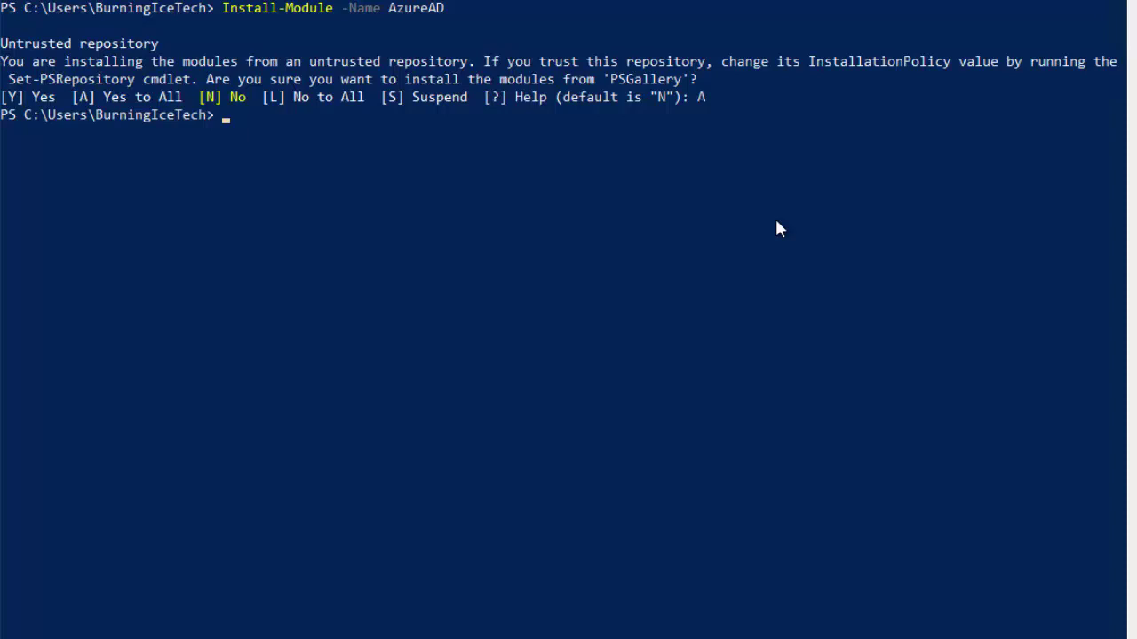
# Connect to Azure AD and apply the DisablePasswordExpiration policy to the user with display name TeamsRoom1
pyautogui.write('Connect-AzureAD')
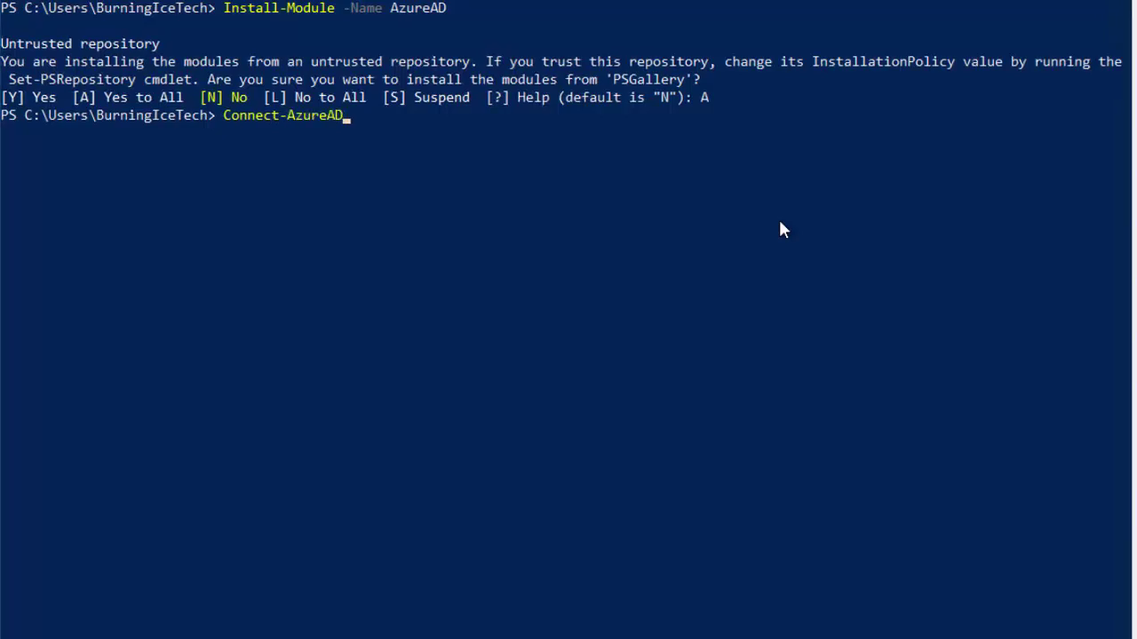
pyautogui.press('Return')
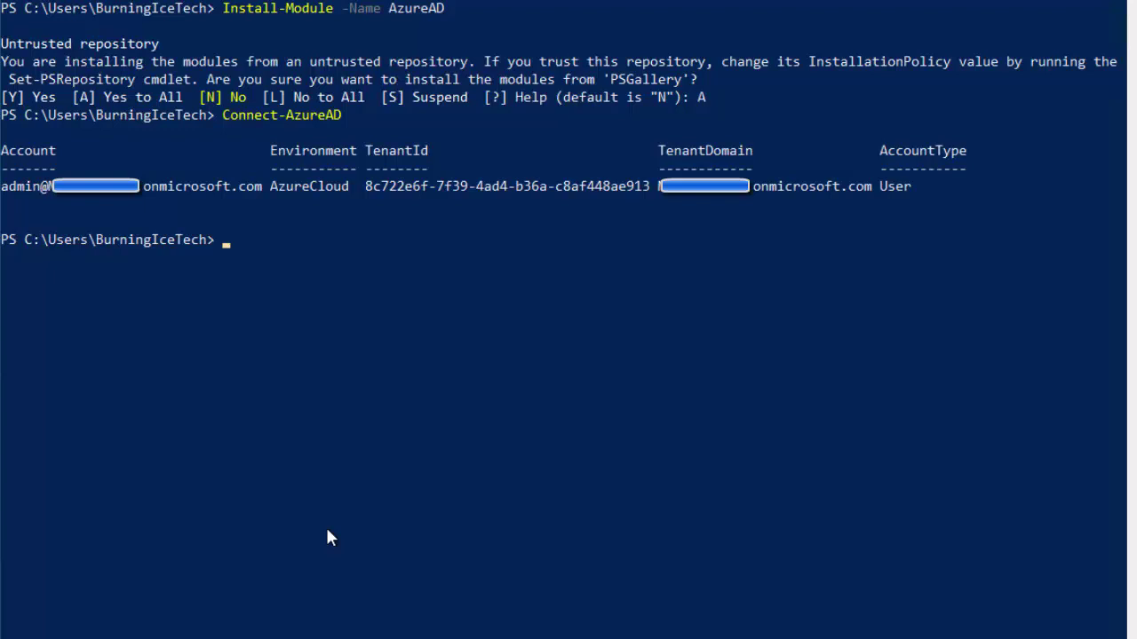
pyautogui.hotkey('ctrl', 'v')
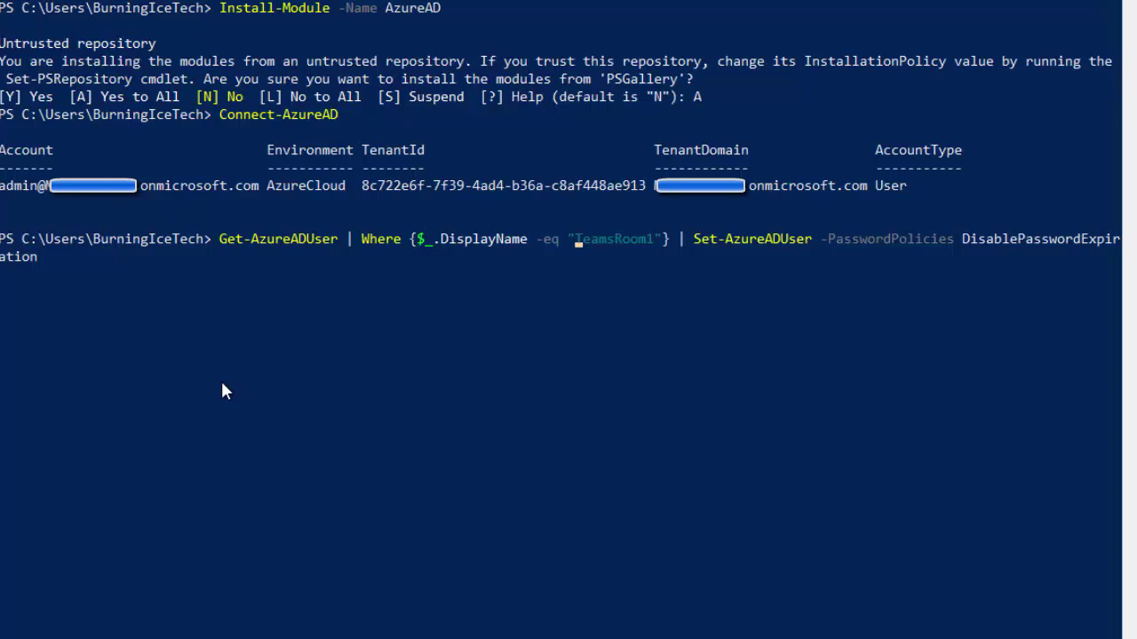
pyautogui.press('Return')
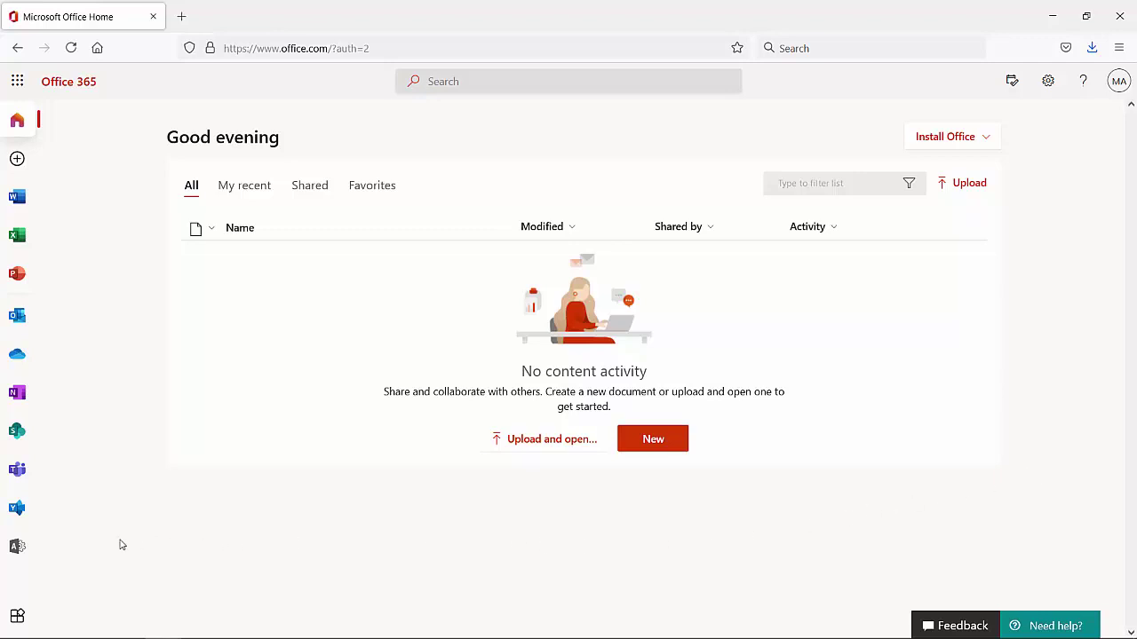
# Switch to the Microsoft 365 admin center from Office 365 in the browser and open Purchase services under Billing
pyautogui.click(15, 548)
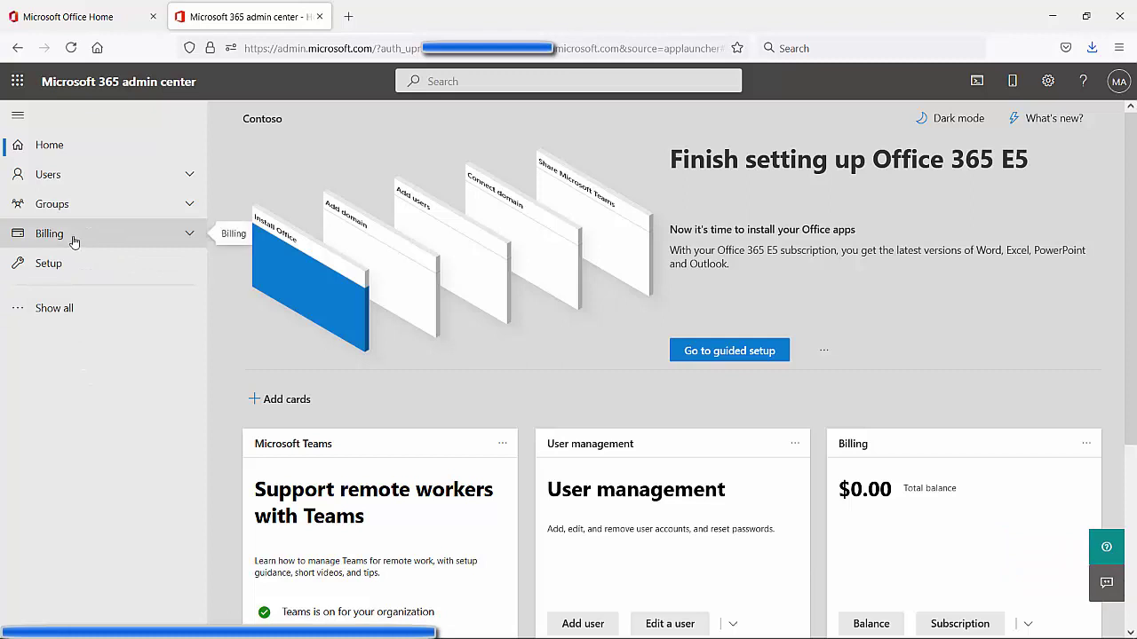
pyautogui.click(75, 236)
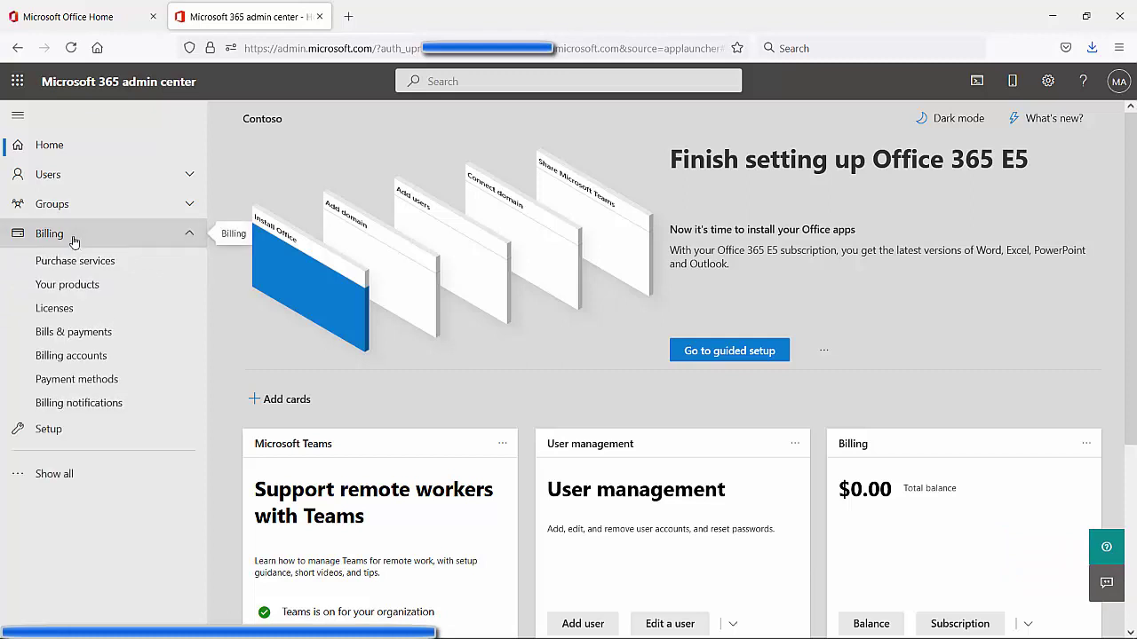
pyautogui.click(139, 265)
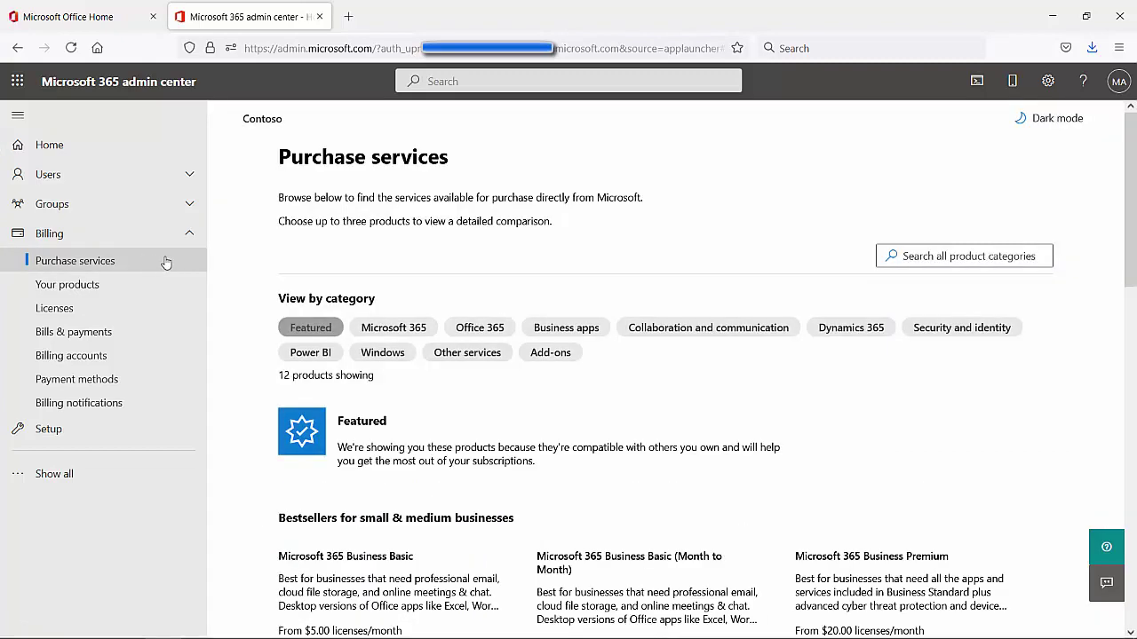
# Search the product categories for "Meeting Room" and open the details of Microsoft Teams Rooms Standard
pyautogui.click(942, 254)
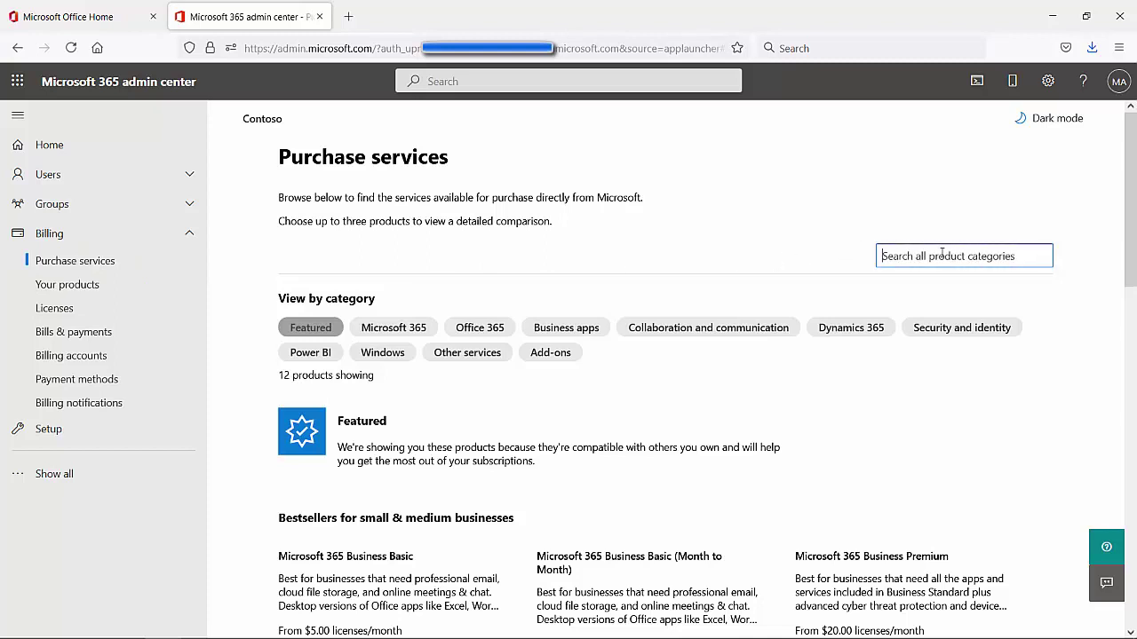
pyautogui.write('Meeting ')
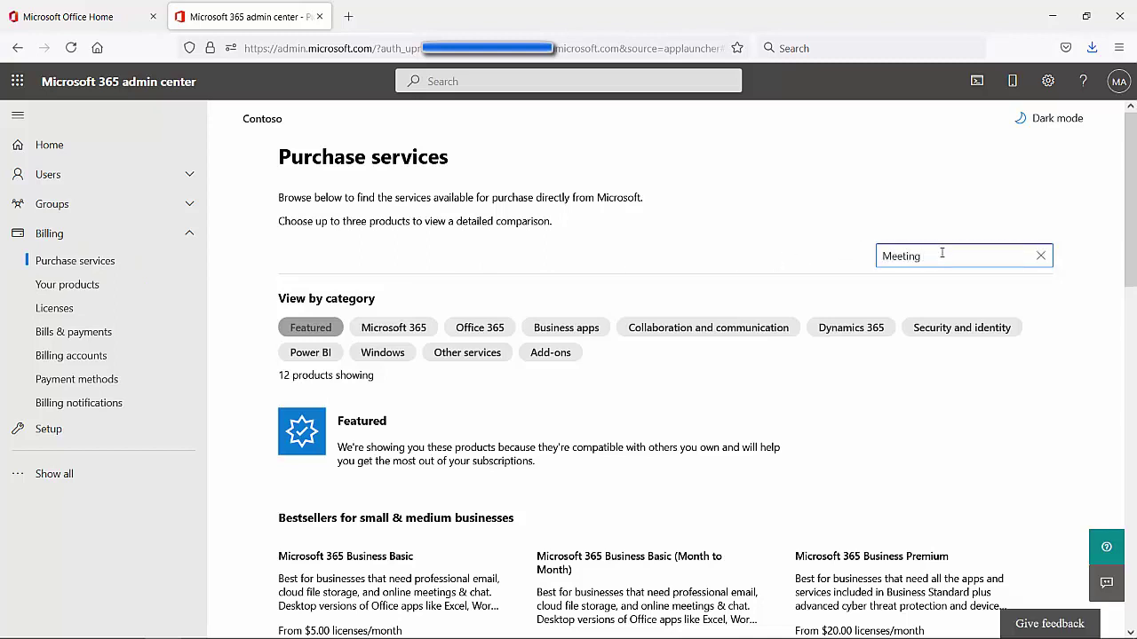
pyautogui.write('Room')
pyautogui.press('Return')
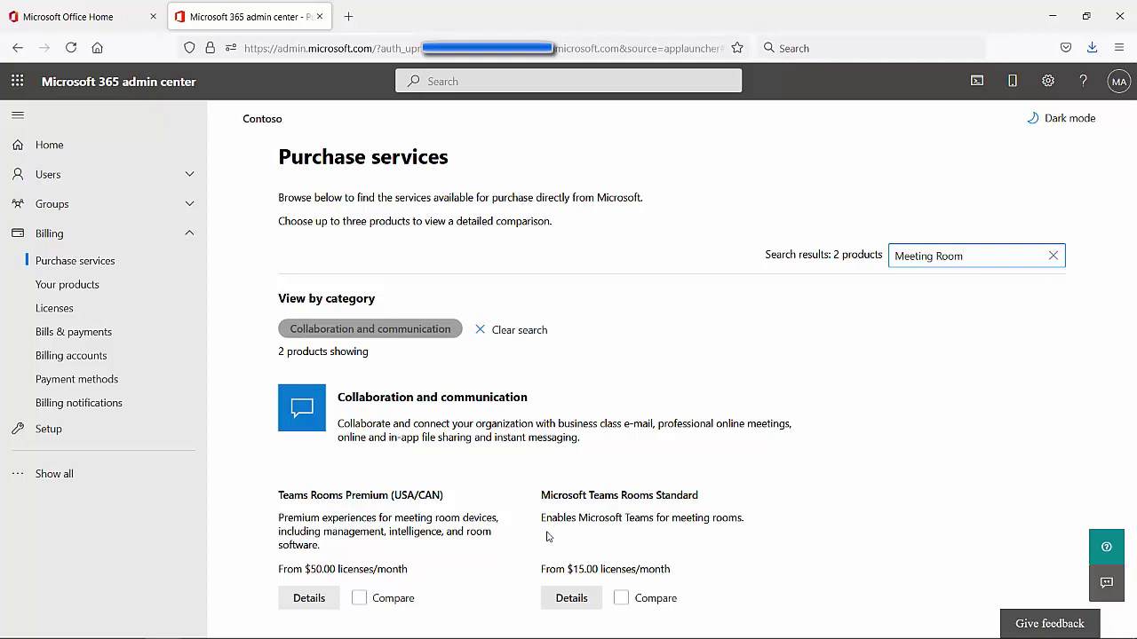
pyautogui.click(573, 600)
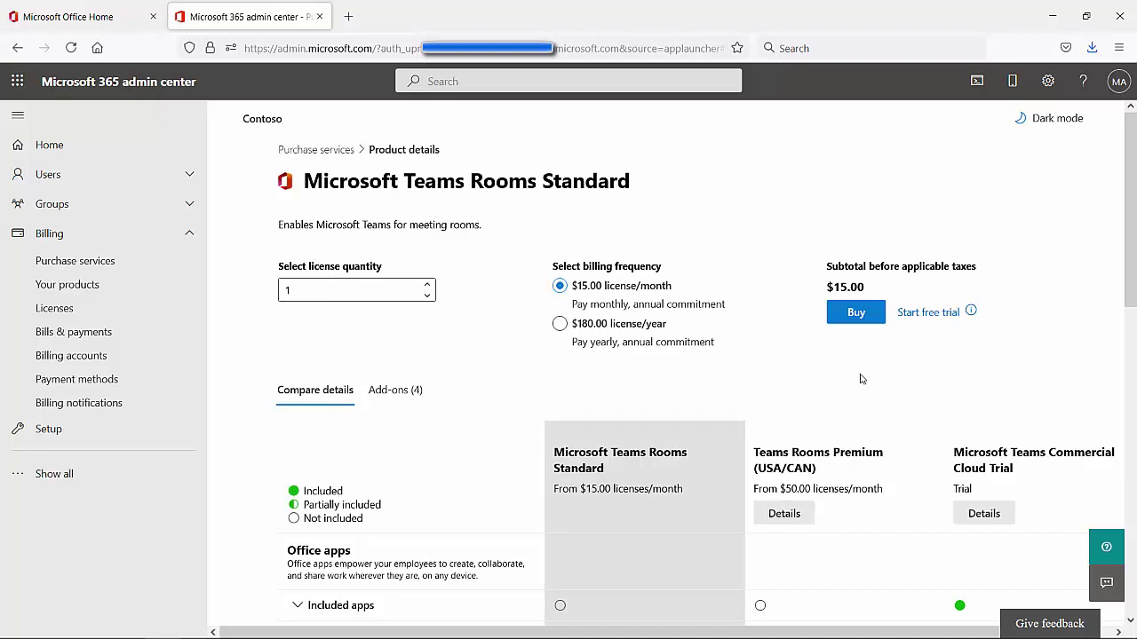
# Order the Microsoft Teams Rooms Standard free trial and continue from the receipt to the admin center home page
pyautogui.click(943, 313)
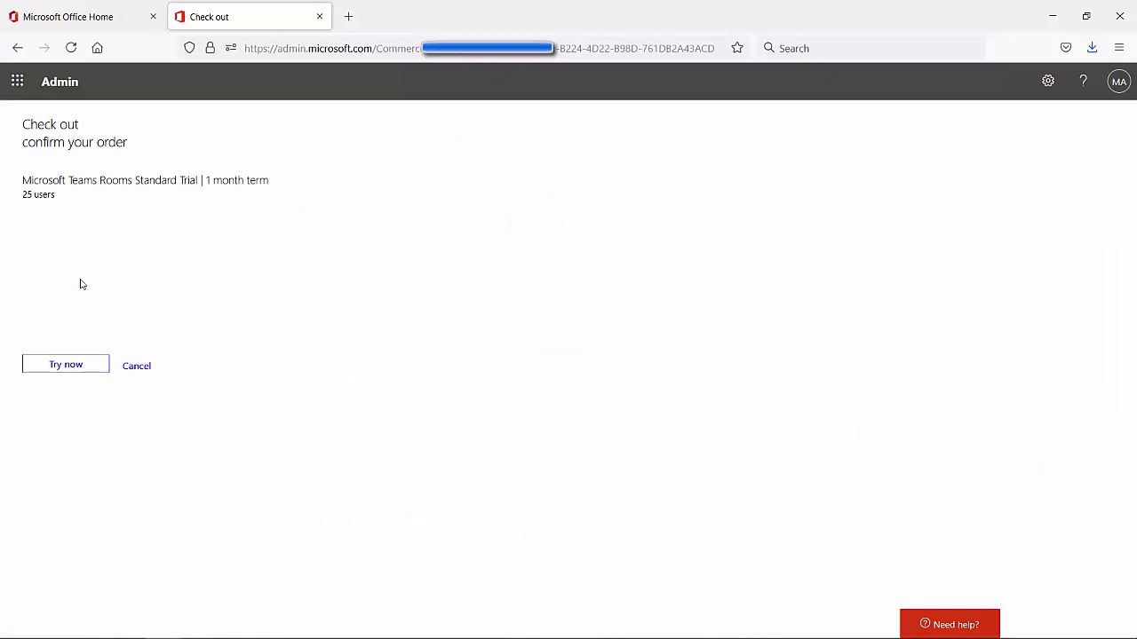
pyautogui.click(70, 366)
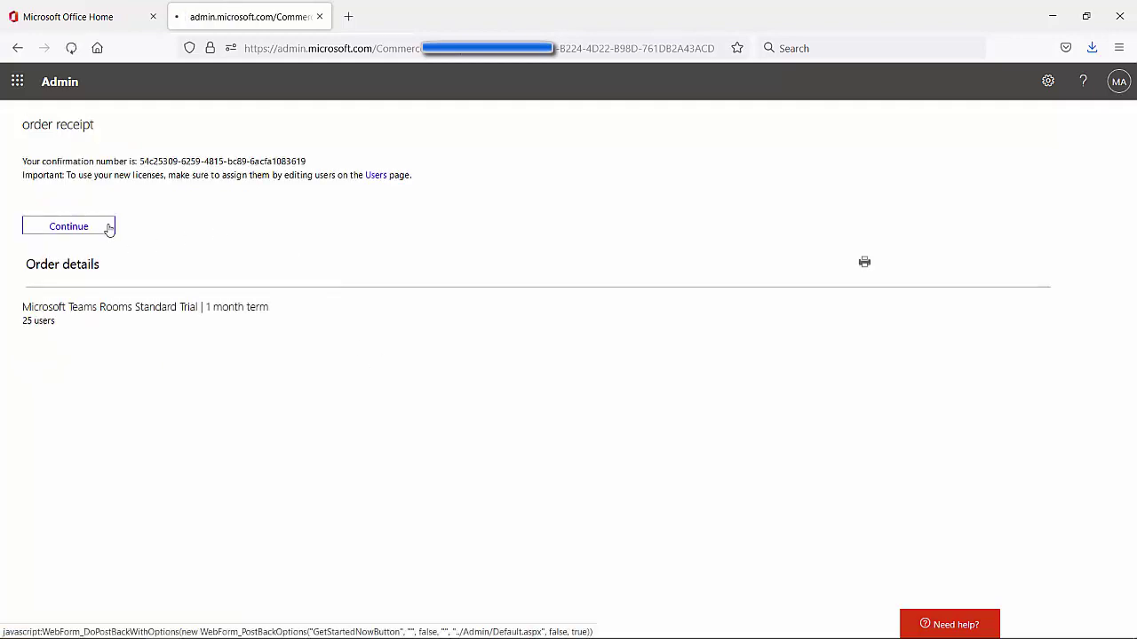
pyautogui.click(112, 229)
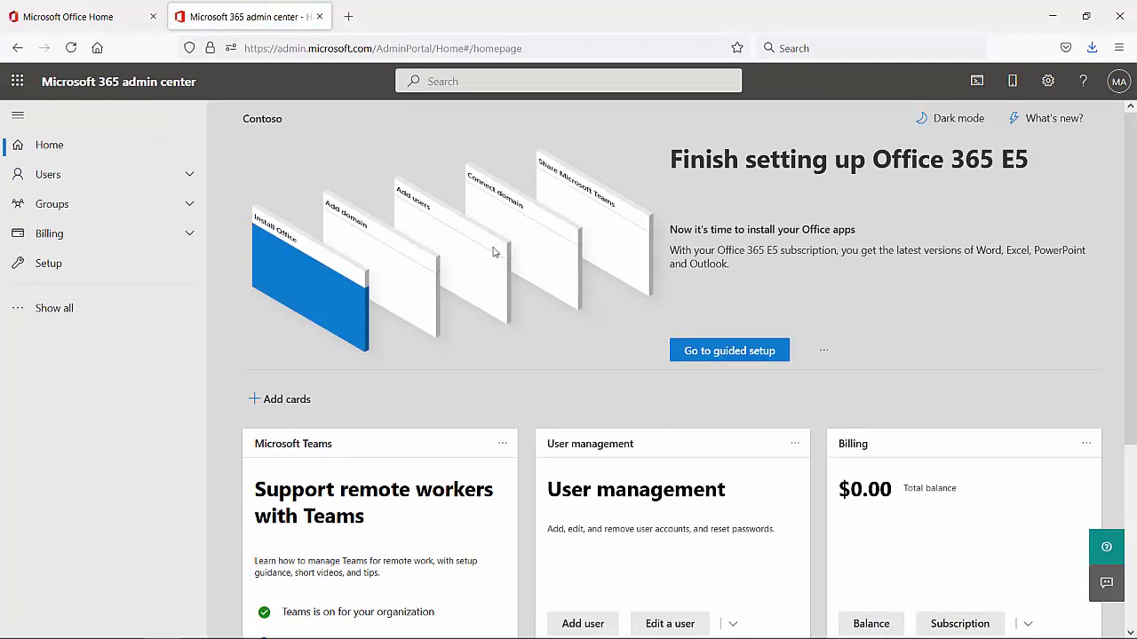
# Open the account details of TeamsRoom01 from the list of active users
pyautogui.click(183, 178)
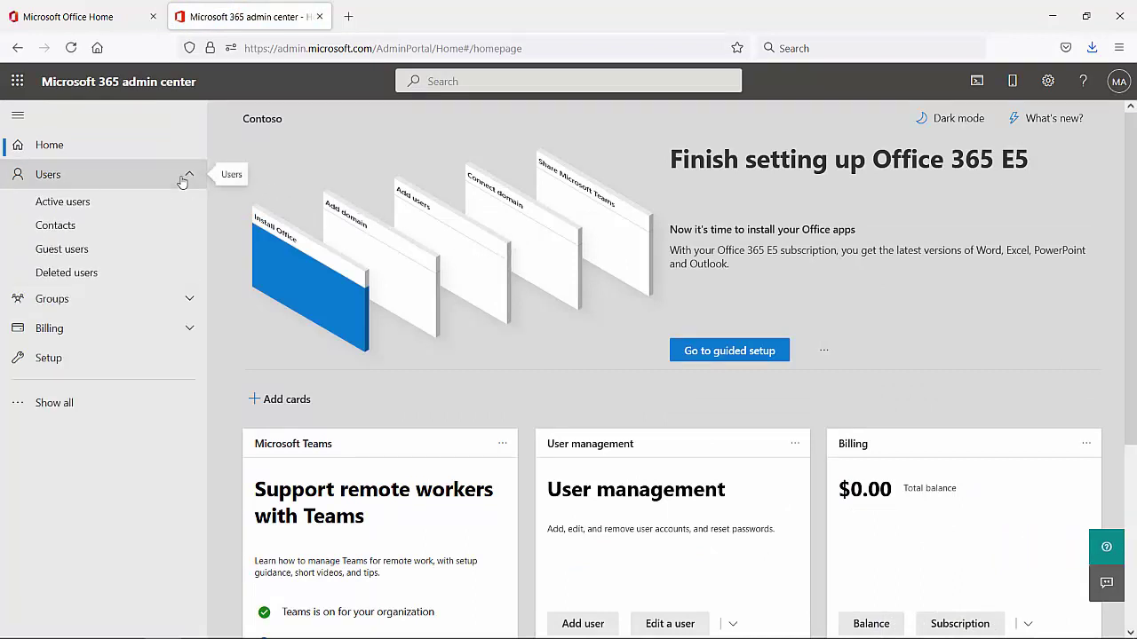
pyautogui.click(103, 208)
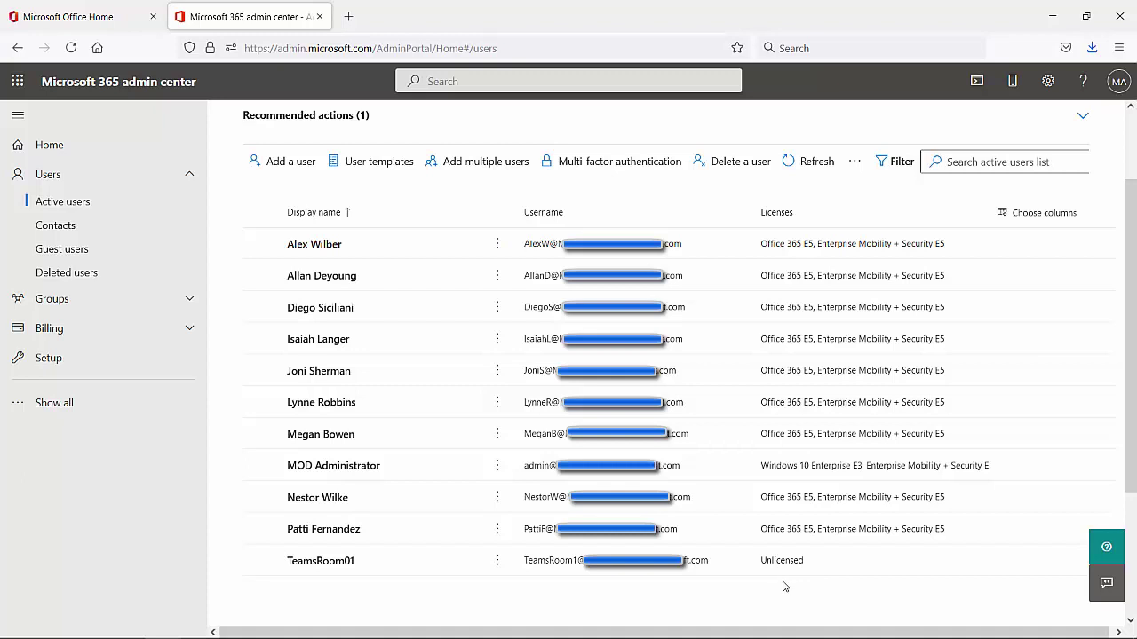
pyautogui.click(321, 562)
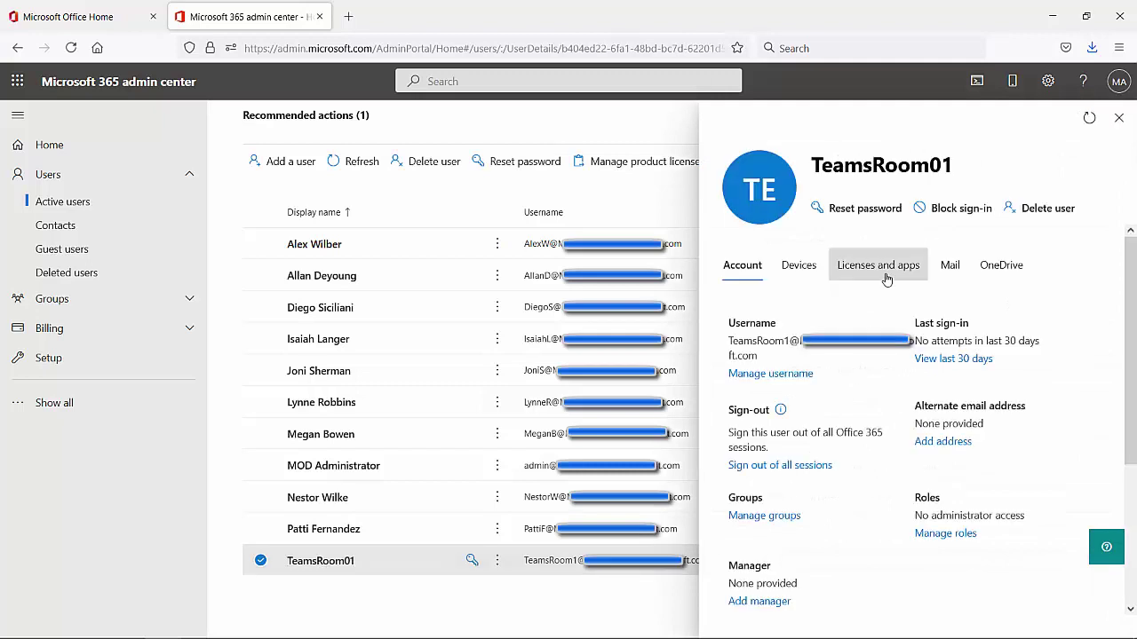
# Assign the Microsoft Teams Rooms Standard license to TeamsRoom01 and save the change
pyautogui.click(886, 278)
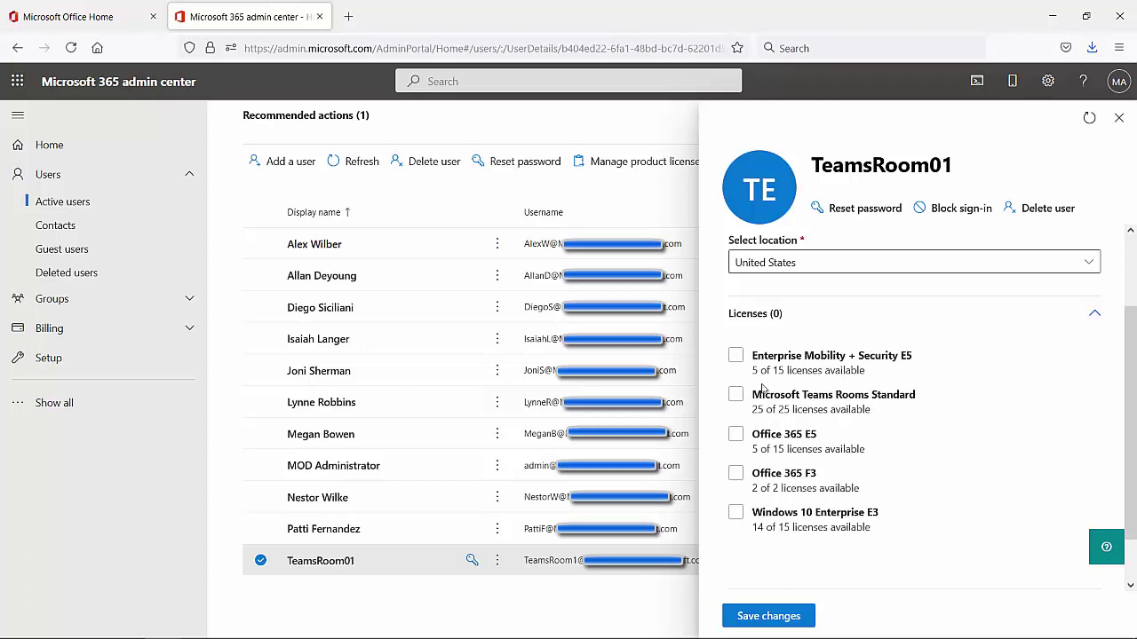
pyautogui.click(735, 394)
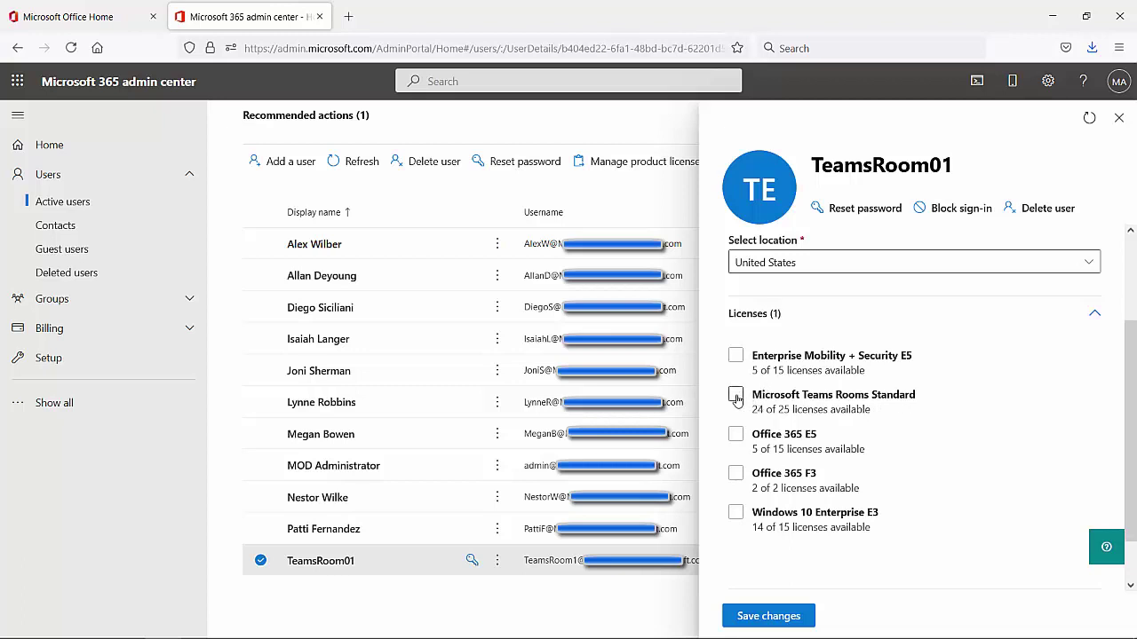
pyautogui.click(739, 615)
pyautogui.click(791, 621)
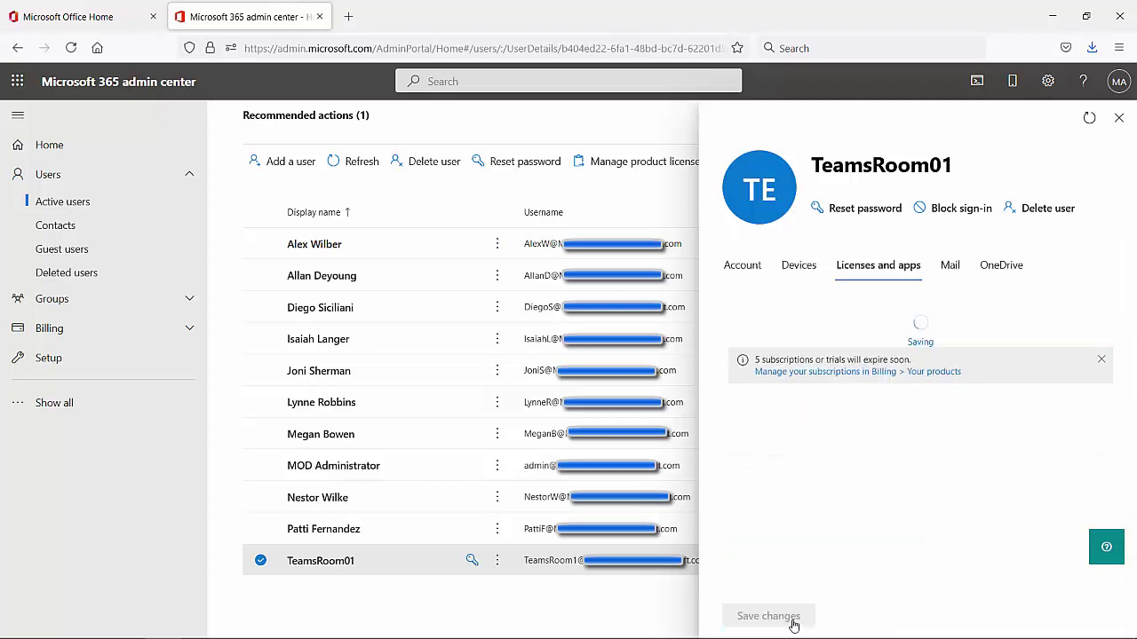